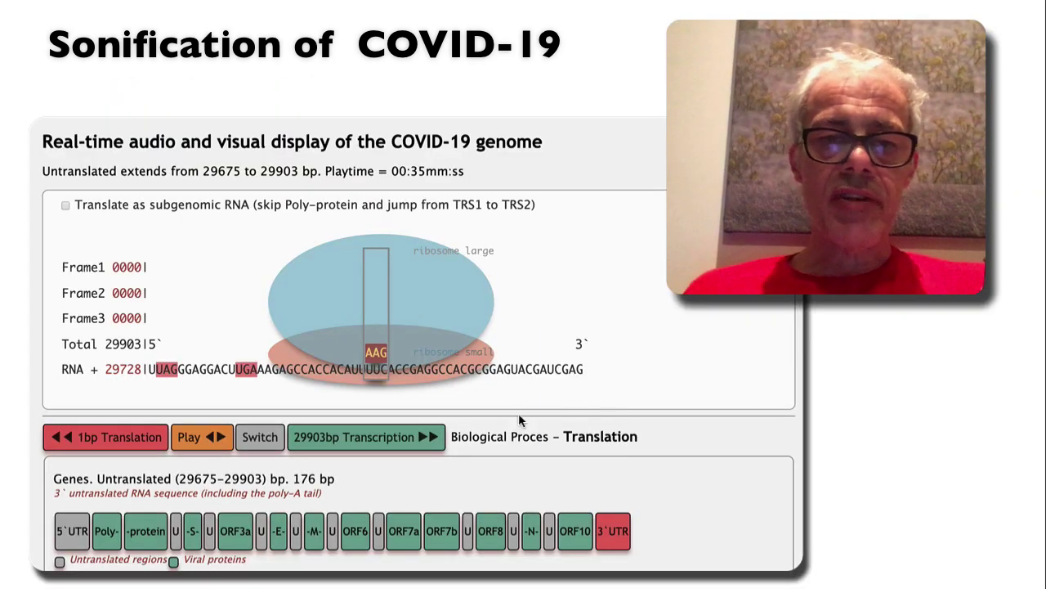
Step: Reset translation to base 1 and start playback from the genome's start
{"action": "left_click", "coordinate": [119, 435]}
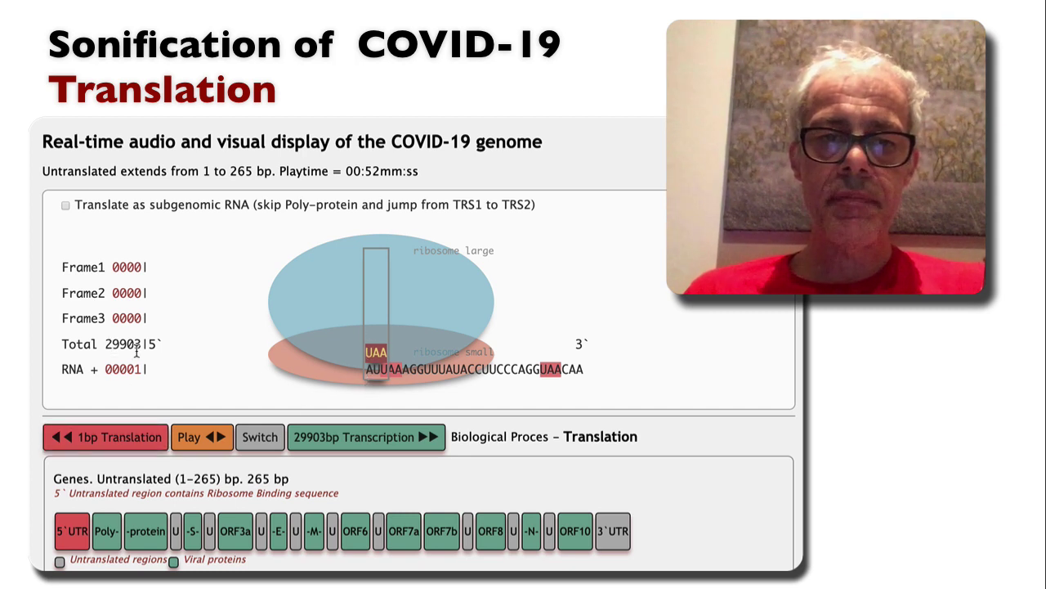
{"action": "left_click", "coordinate": [196, 437]}
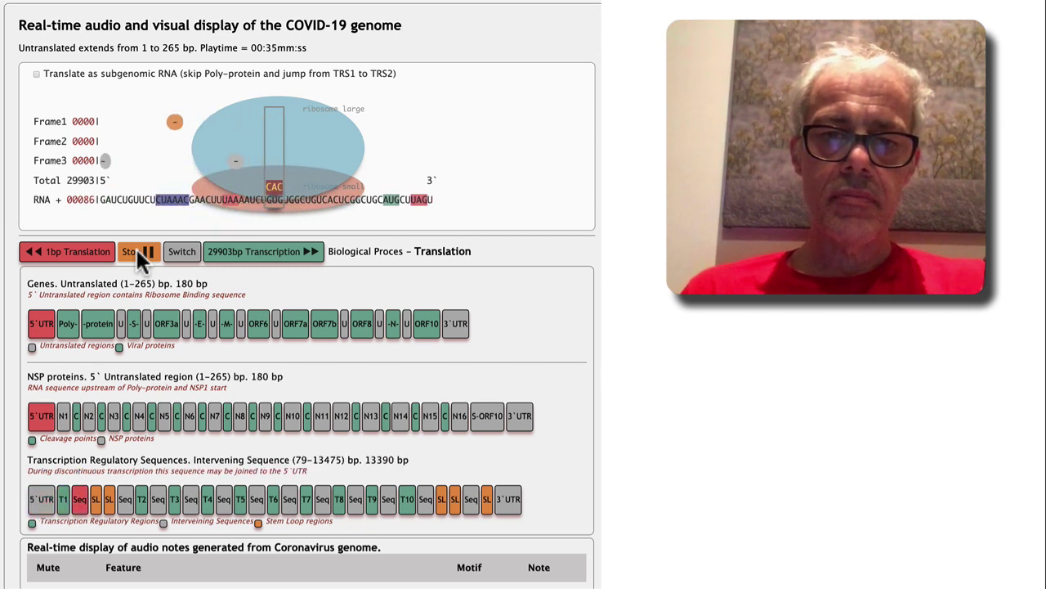
Step: Pause and resume translation playback around base 88 in the 5′ UTR
{"action": "left_click", "coordinate": [136, 247]}
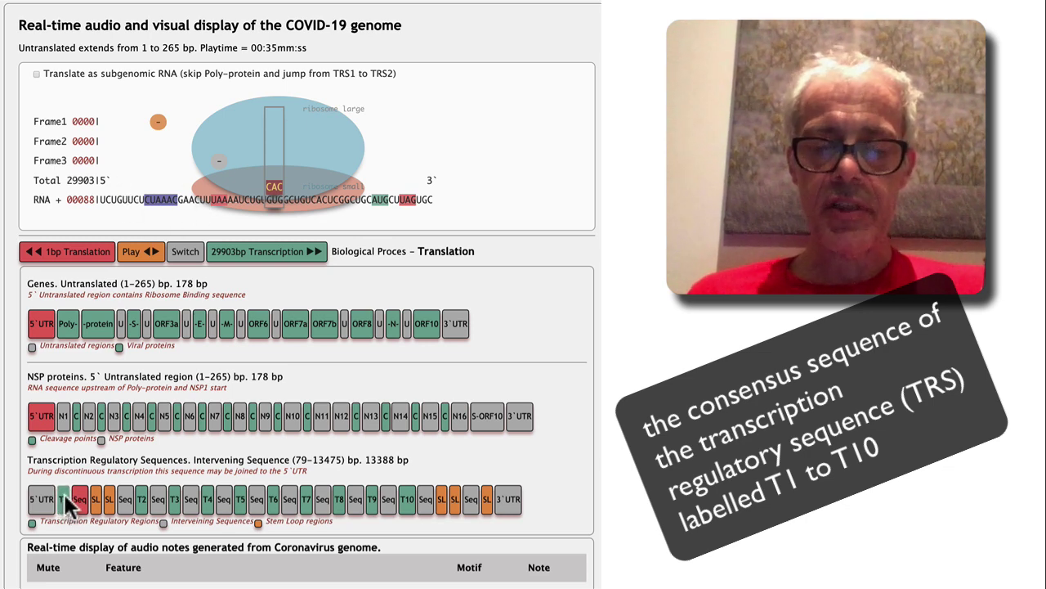
{"action": "left_click", "coordinate": [136, 247]}
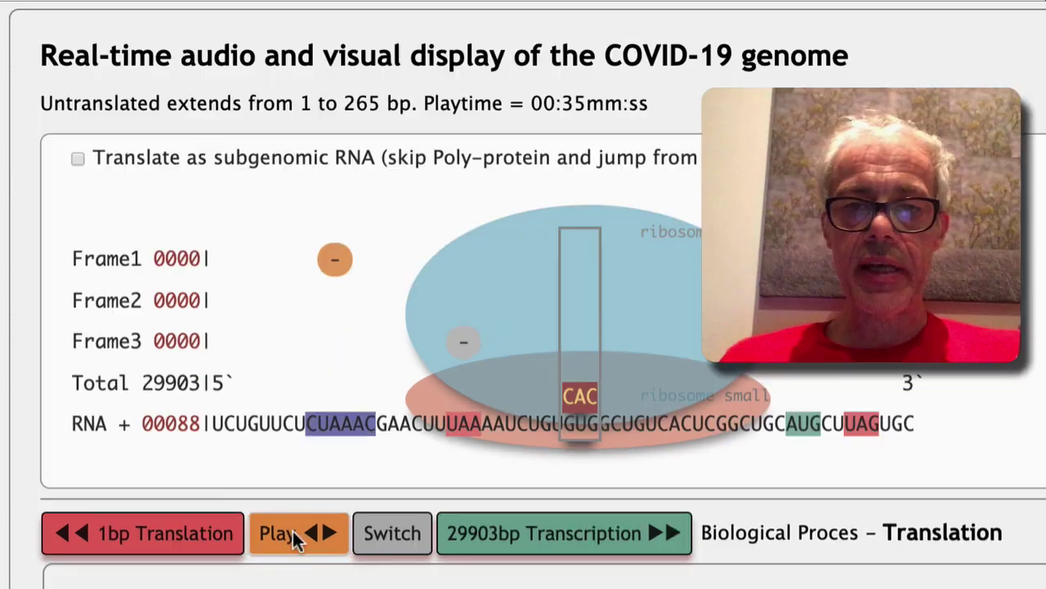
Step: Resume translation and pause at base 139 once the 9-residue Frame 2 peptide appears
{"action": "left_click", "coordinate": [292, 528]}
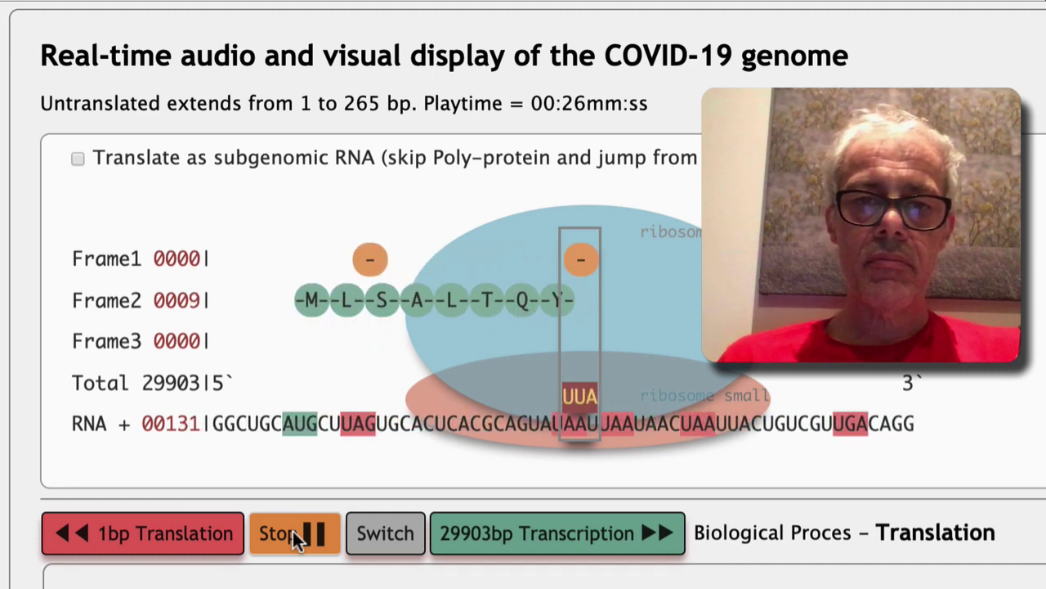
{"action": "left_click", "coordinate": [292, 531]}
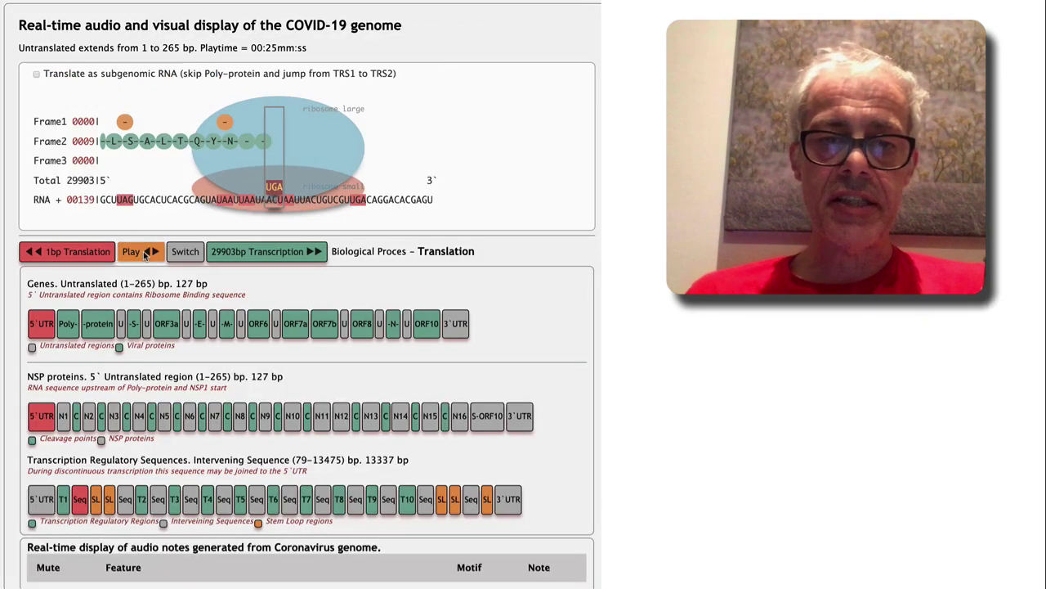
Step: Resume translation playback and bring the real-time audio notes table into view
{"action": "left_click", "coordinate": [145, 254]}
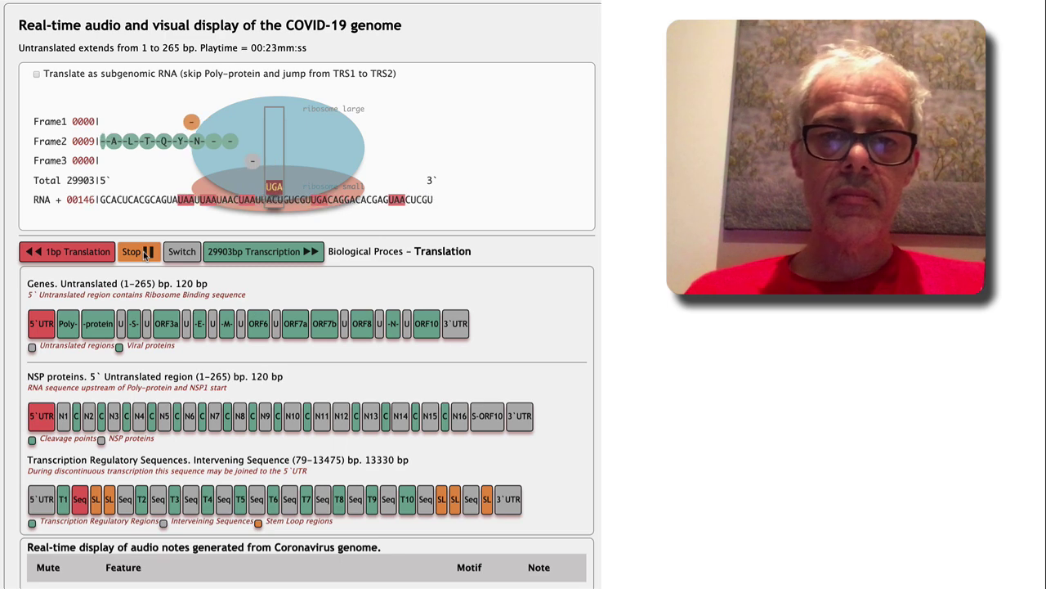
{"action": "scroll", "coordinate": [145, 254], "scroll_direction": "down", "scroll_amount": 5}
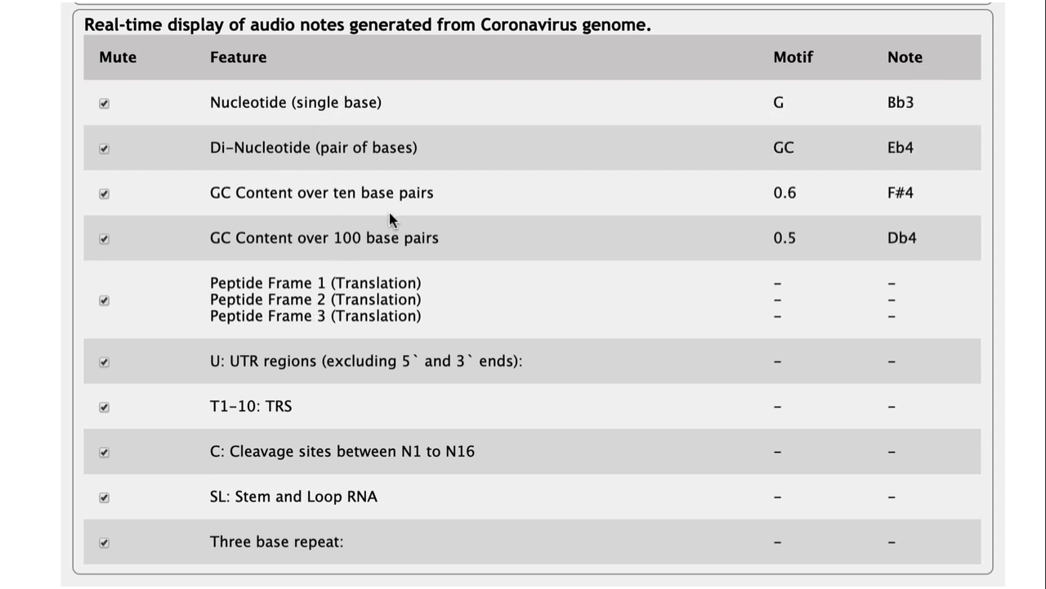
Step: Toggle the Nucleotide, Di-Nucleotide and both GC Content mutes, then jump to a stem-loop region
{"action": "left_click", "coordinate": [104, 104]}
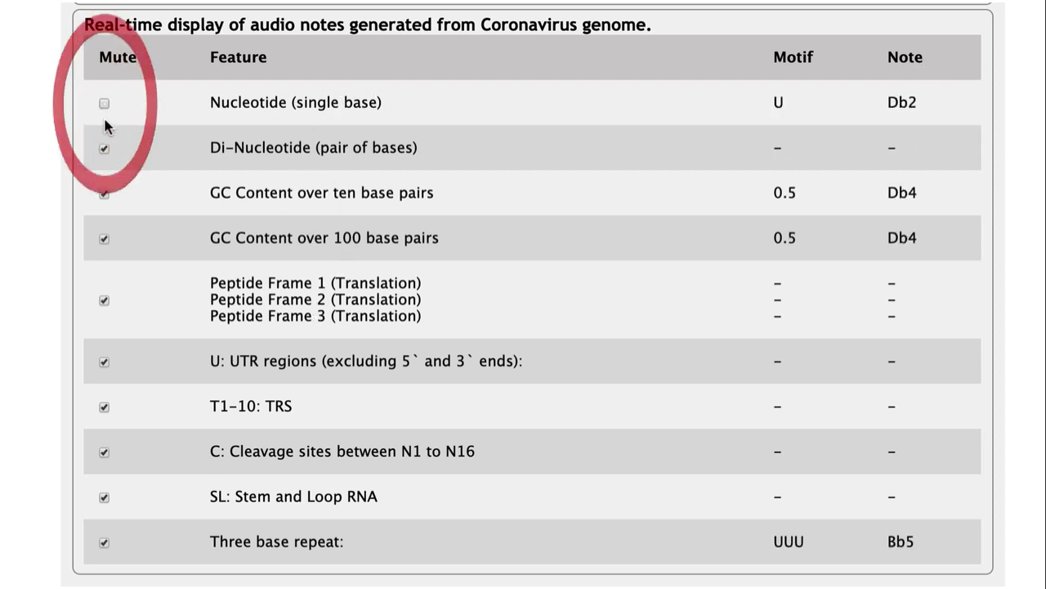
{"action": "left_click", "coordinate": [104, 148]}
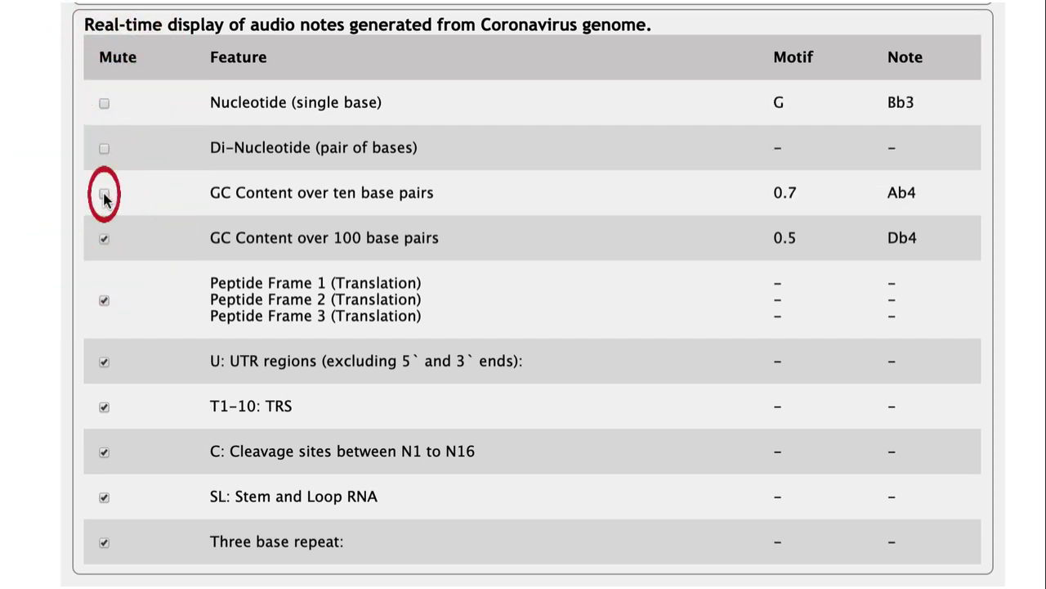
{"action": "left_click", "coordinate": [103, 104]}
{"action": "left_click", "coordinate": [105, 149]}
{"action": "left_click", "coordinate": [105, 196]}
{"action": "left_click", "coordinate": [104, 239]}
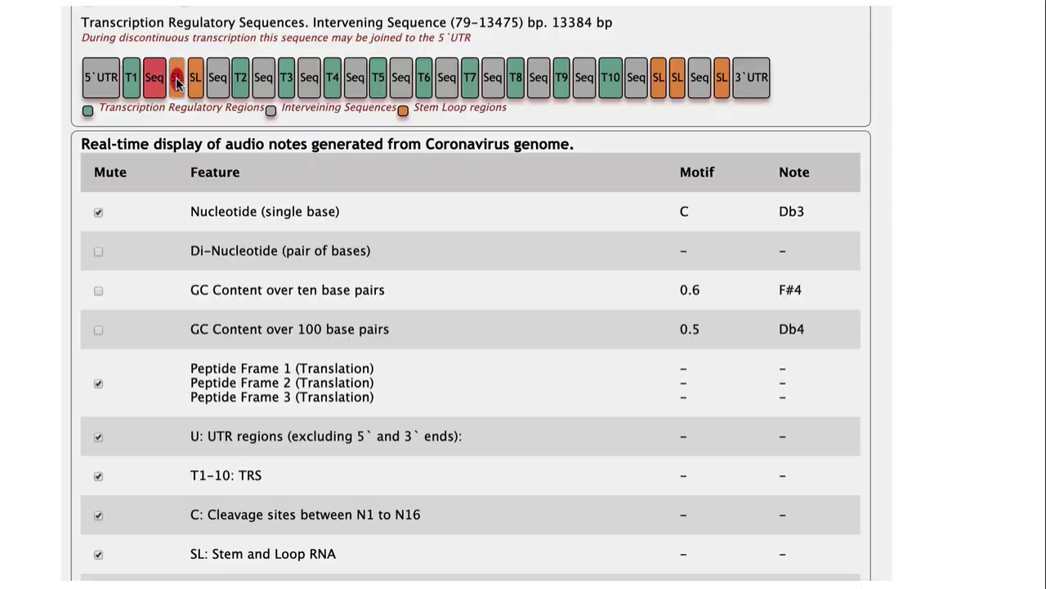
{"action": "left_click", "coordinate": [177, 80]}
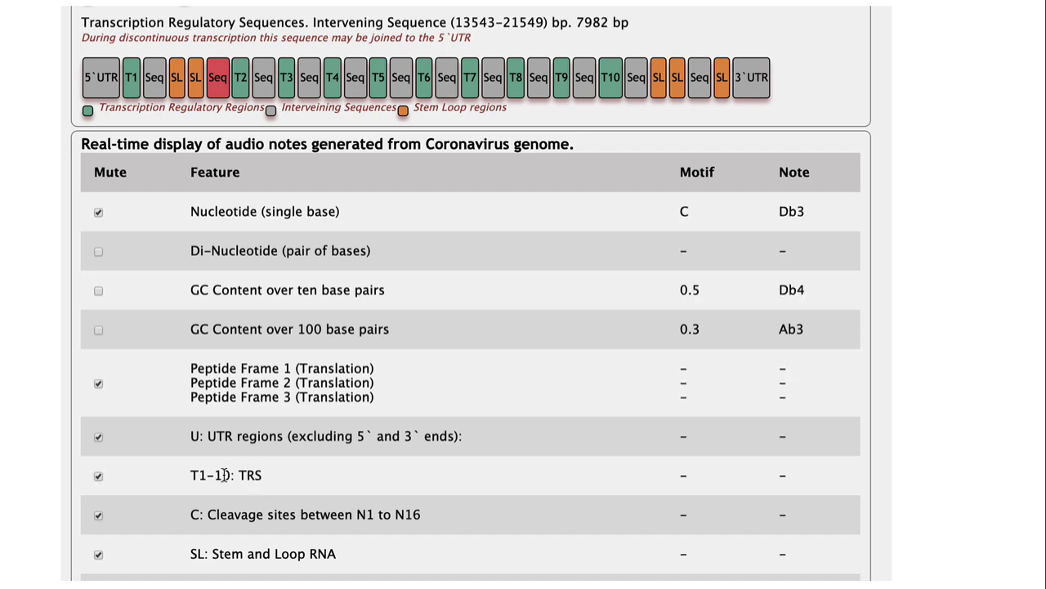
Step: Jump to TRS5, uncheck the Nucleotide mute, then jump to TRS6 (27035–27049)
{"action": "left_click", "coordinate": [379, 76]}
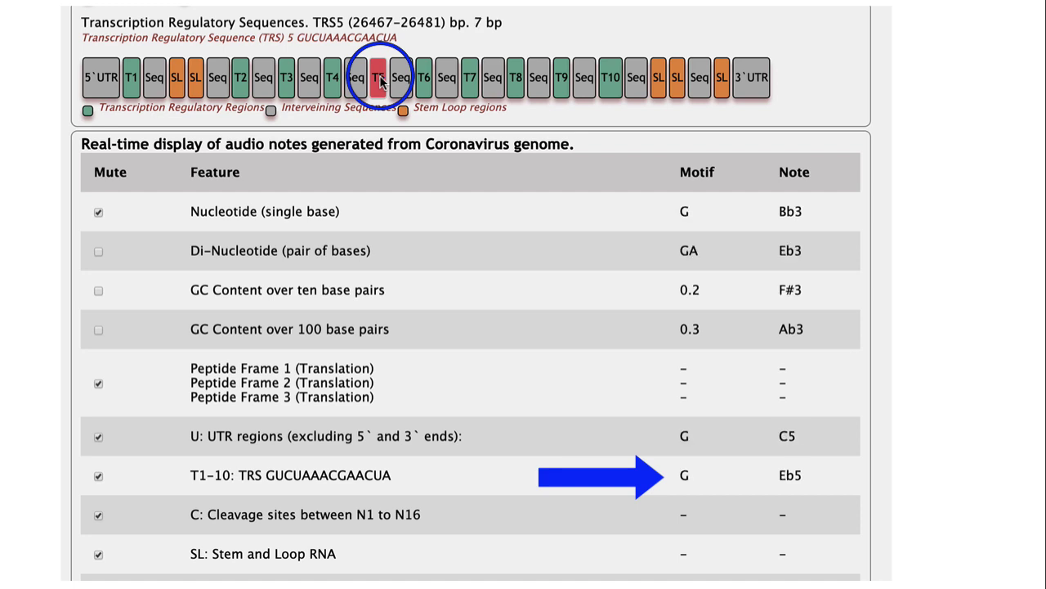
{"action": "left_click", "coordinate": [100, 215]}
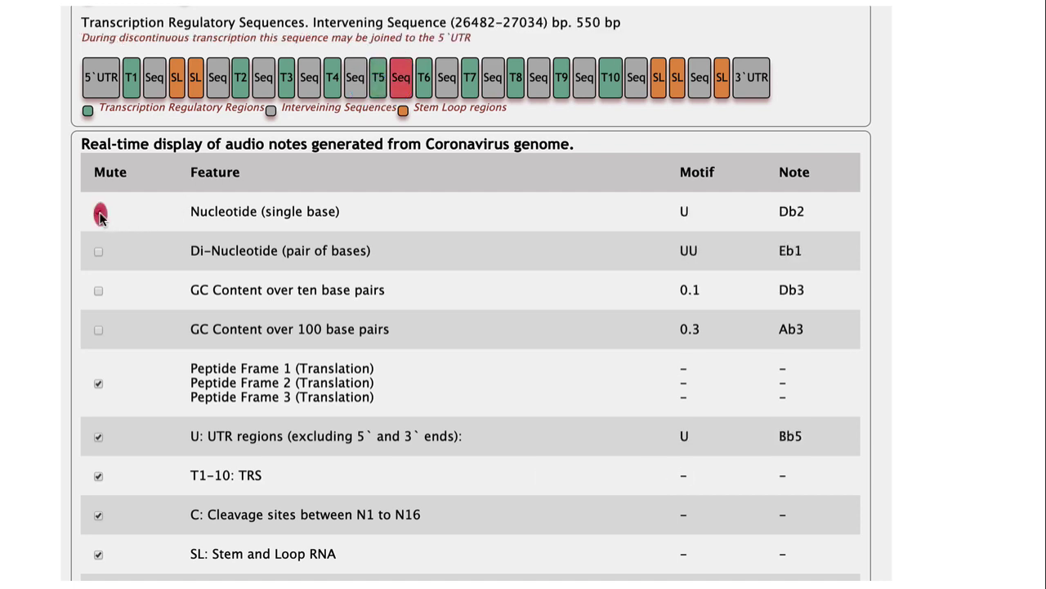
{"action": "left_click", "coordinate": [424, 76]}
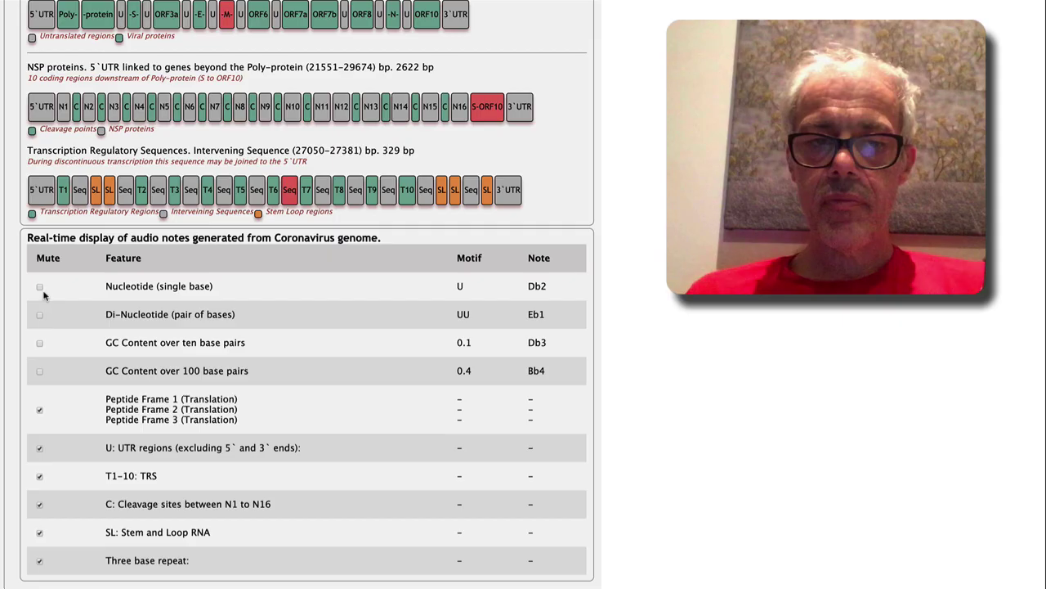
Step: Re-check the Nucleotide, Di-Nucleotide and both GC Content mutes as playback crosses the M gene
{"action": "left_click", "coordinate": [98, 212]}
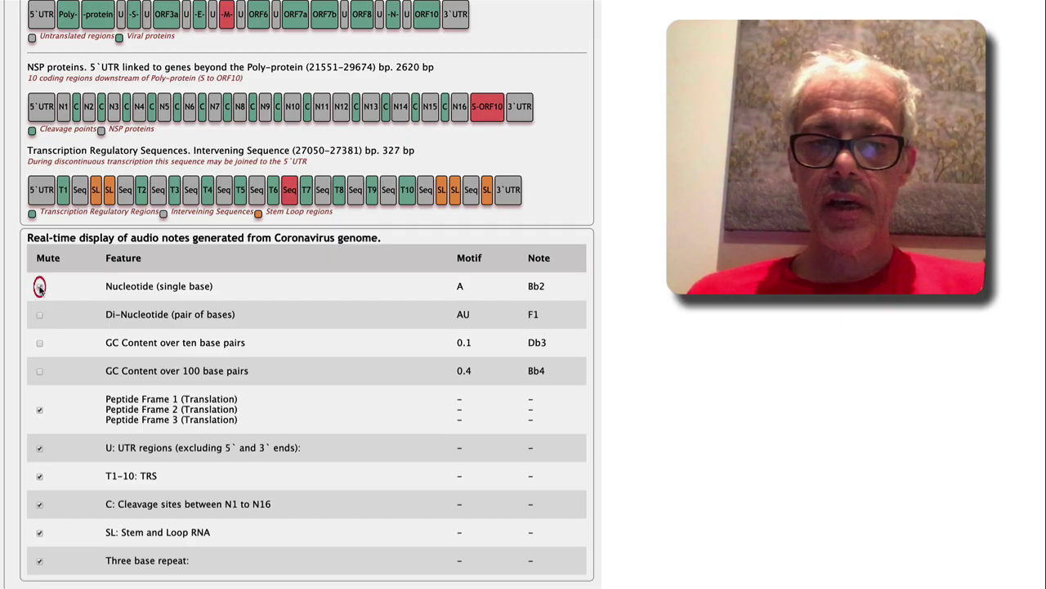
{"action": "left_click", "coordinate": [39, 315]}
{"action": "left_click", "coordinate": [39, 344]}
{"action": "left_click", "coordinate": [40, 372]}
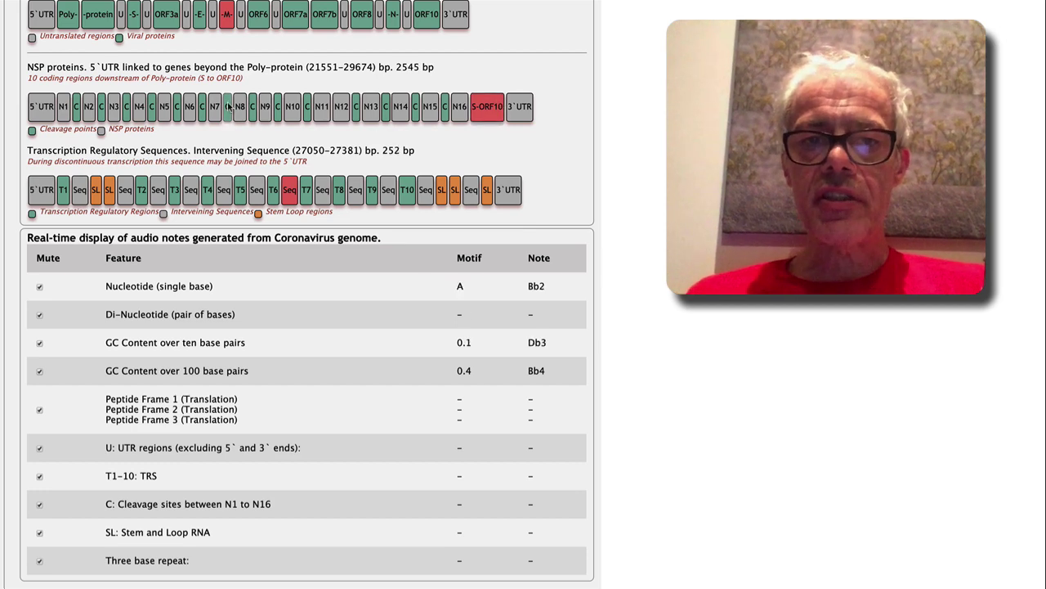
{"action": "scroll", "coordinate": [185, 194], "scroll_direction": "up", "scroll_amount": 4}
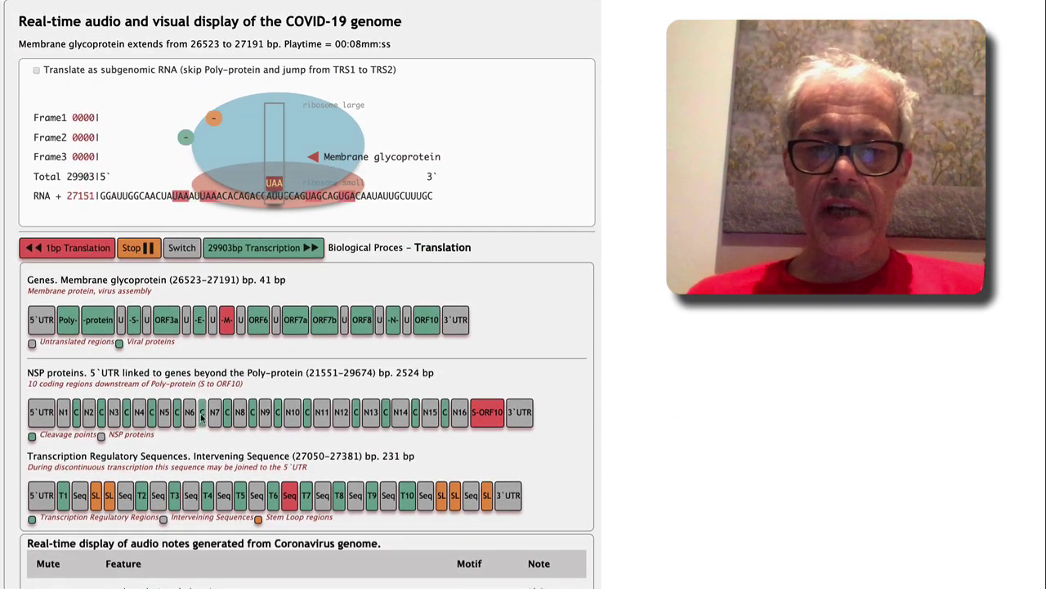
Step: Jump to the cleavage sites before NSP6 and NSP10, then pause playback with the space key
{"action": "scroll", "coordinate": [204, 411], "scroll_direction": "down", "scroll_amount": 2}
{"action": "scroll", "coordinate": [203, 410], "scroll_direction": "up", "scroll_amount": 2}
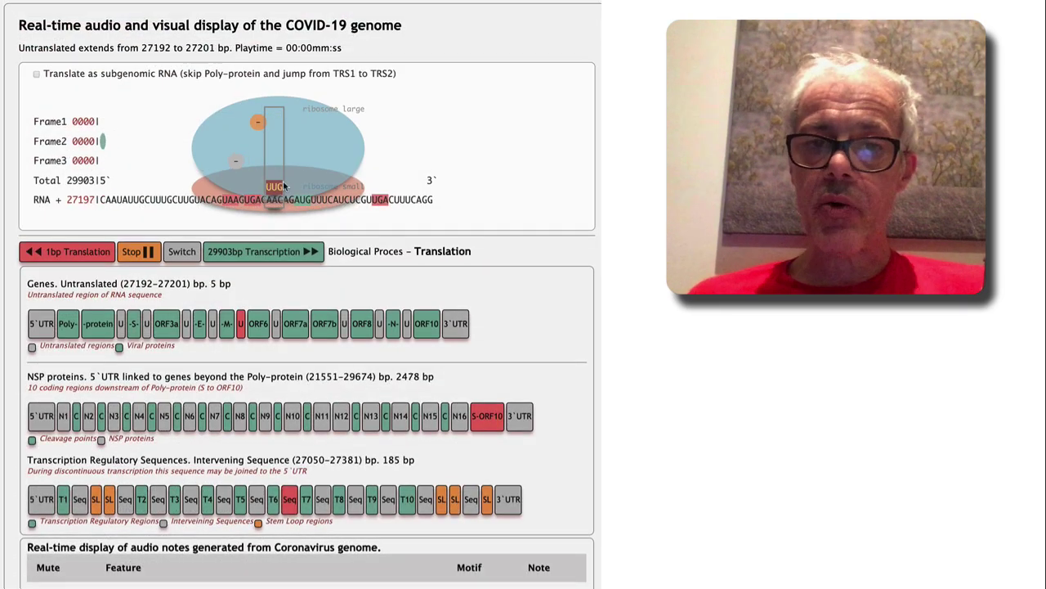
{"action": "left_click", "coordinate": [178, 418]}
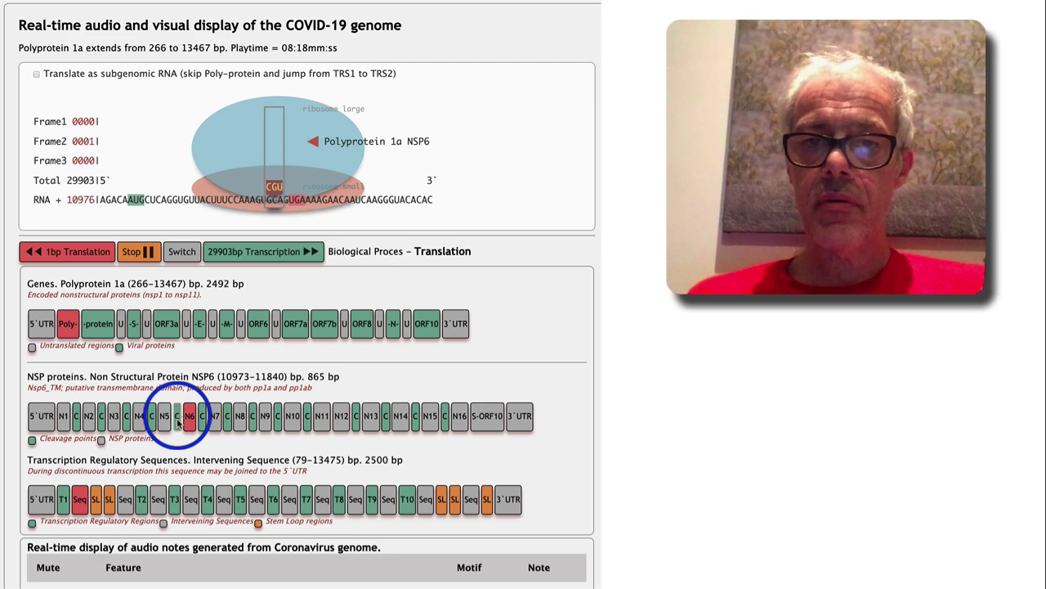
{"action": "left_click", "coordinate": [278, 419]}
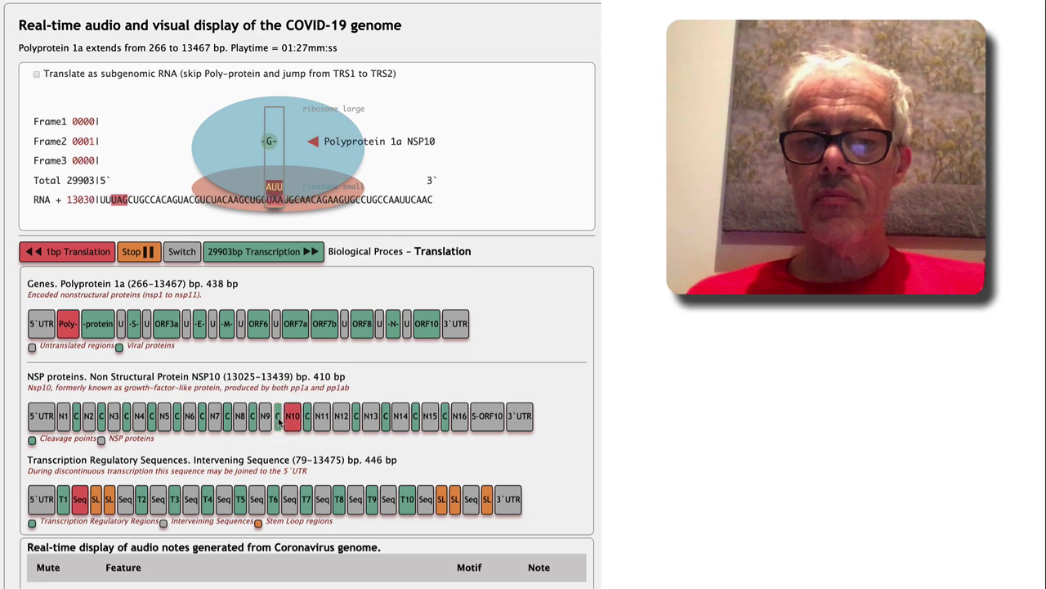
{"action": "scroll", "coordinate": [278, 421], "scroll_direction": "down", "scroll_amount": 5}
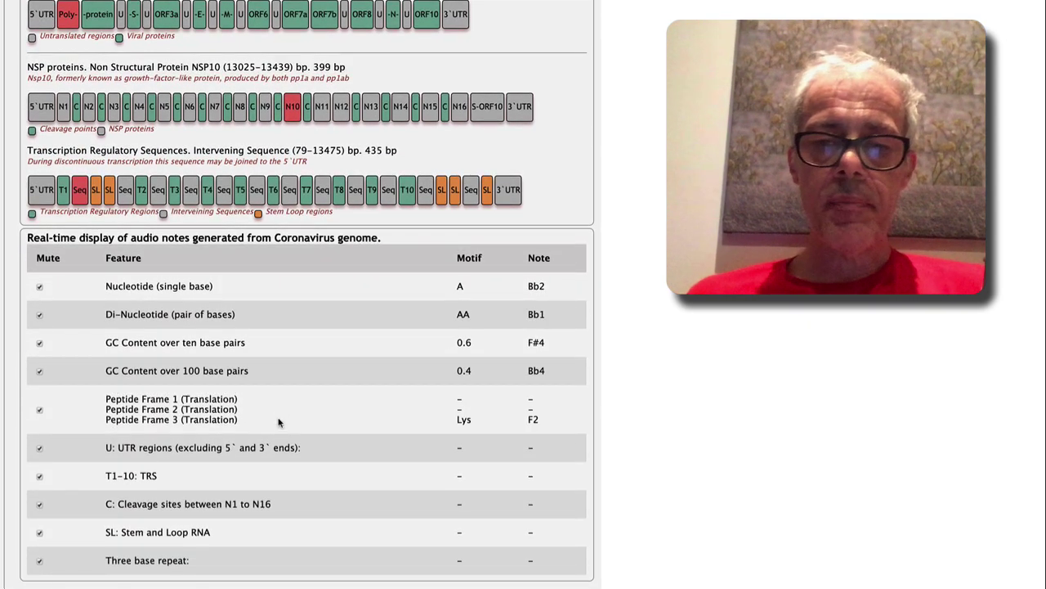
{"action": "scroll", "coordinate": [278, 421], "scroll_direction": "up", "scroll_amount": 5}
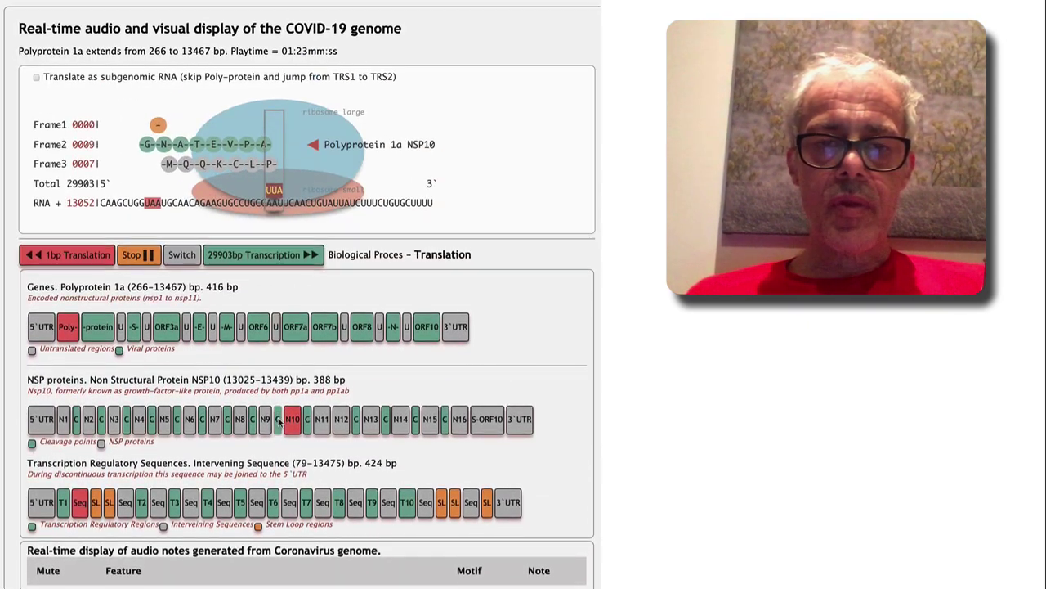
{"action": "key", "text": "space"}
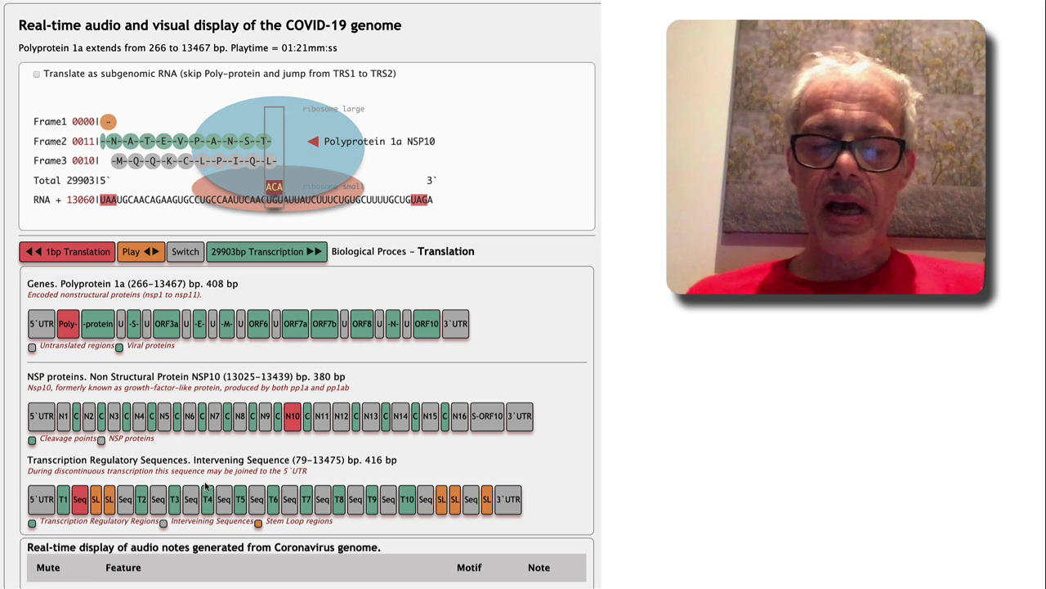
{"action": "scroll", "coordinate": [205, 486], "scroll_direction": "down", "scroll_amount": 5}
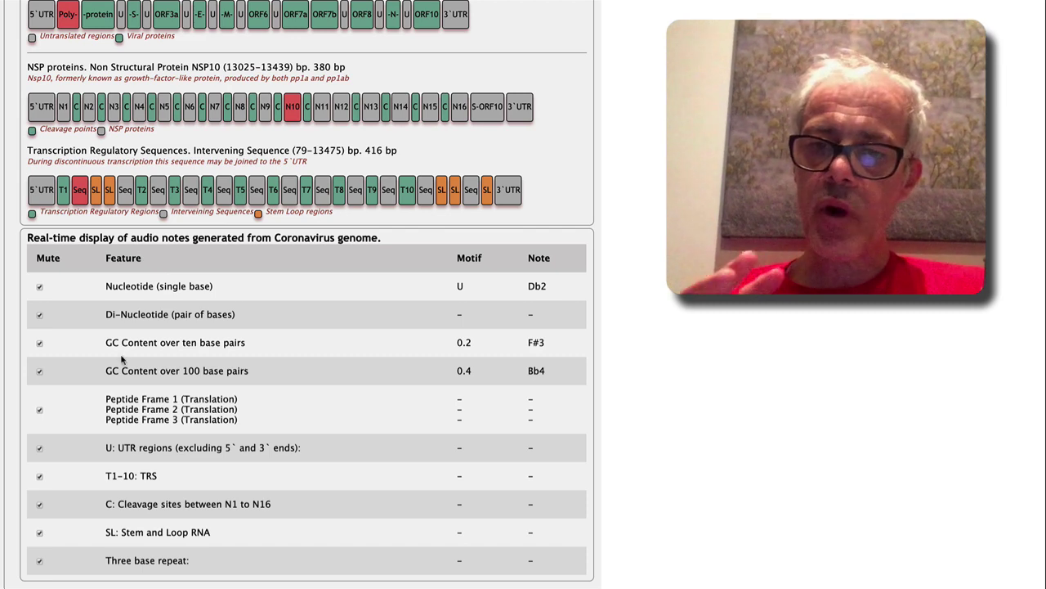
{"action": "scroll", "coordinate": [121, 360], "scroll_direction": "up", "scroll_amount": 5}
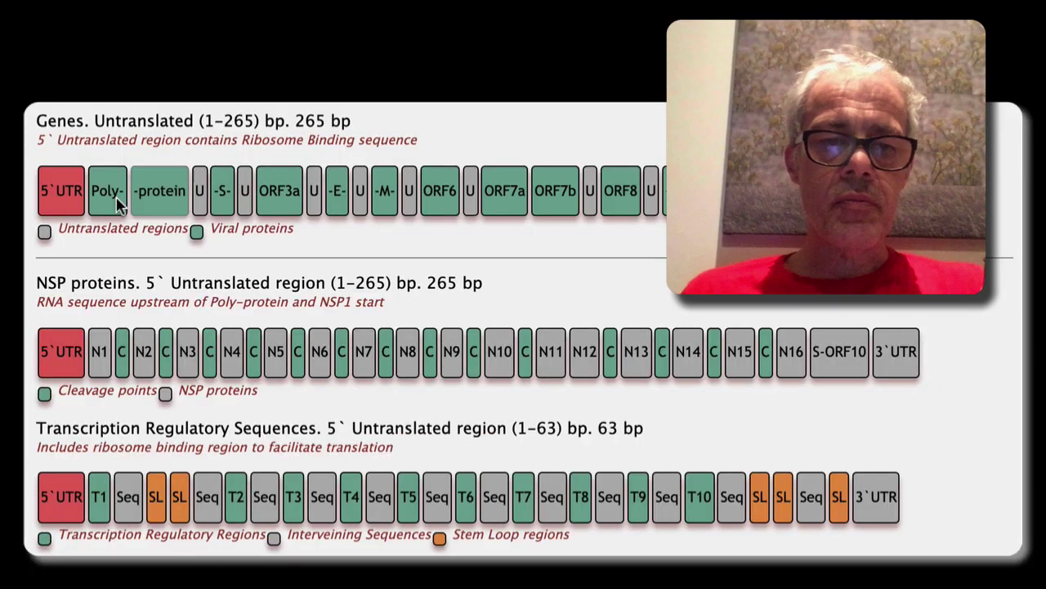
Step: Select the 5′UTR, Polyprotein 1a, Membrane glycoprotein and Nucleocapsid phosphoprotein genes in turn
{"action": "left_click", "coordinate": [63, 191]}
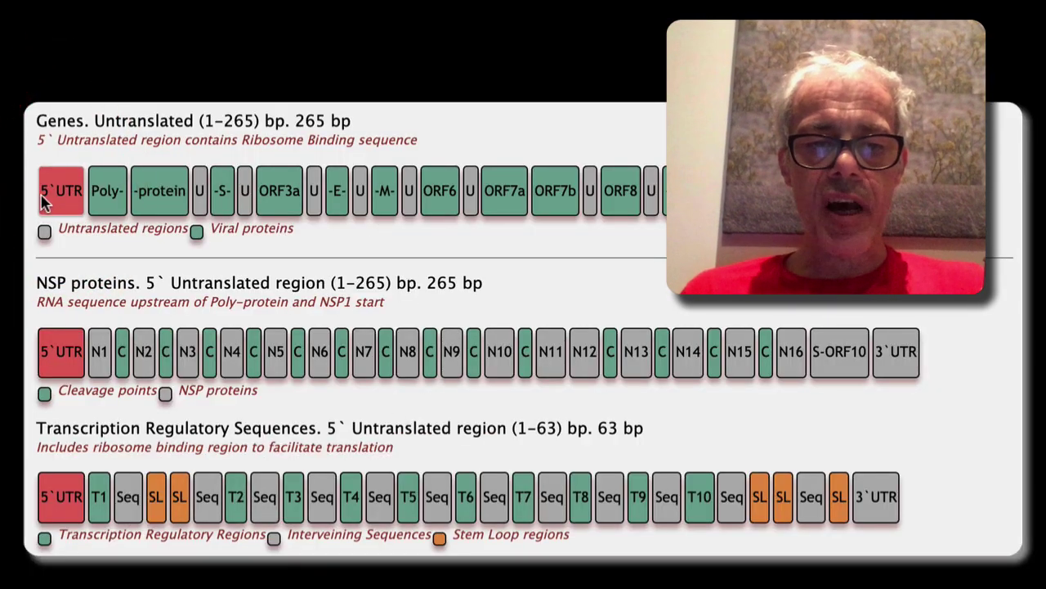
{"action": "left_click", "coordinate": [117, 196]}
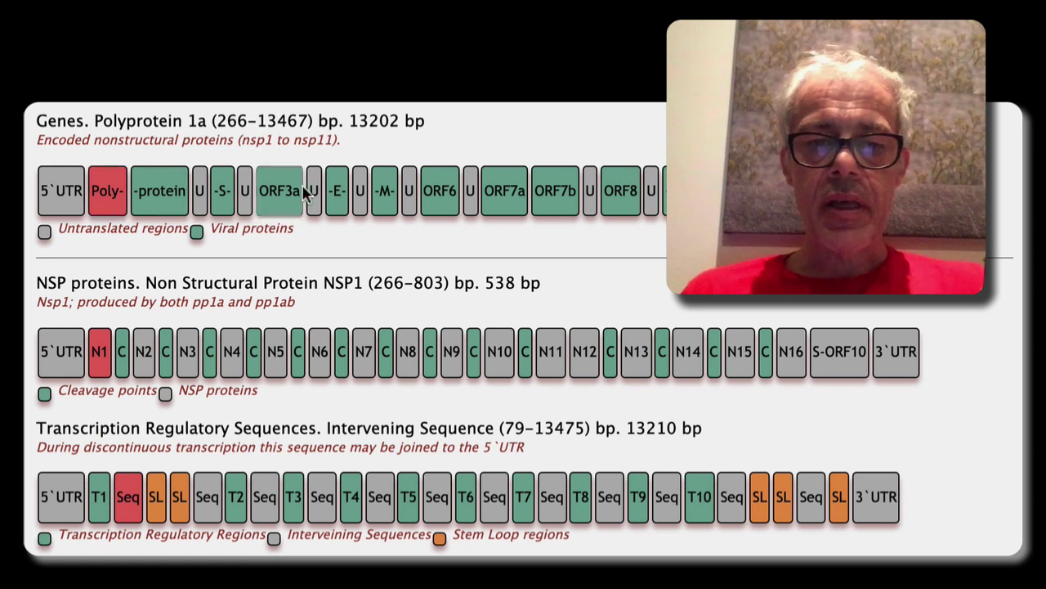
{"action": "left_click", "coordinate": [385, 193]}
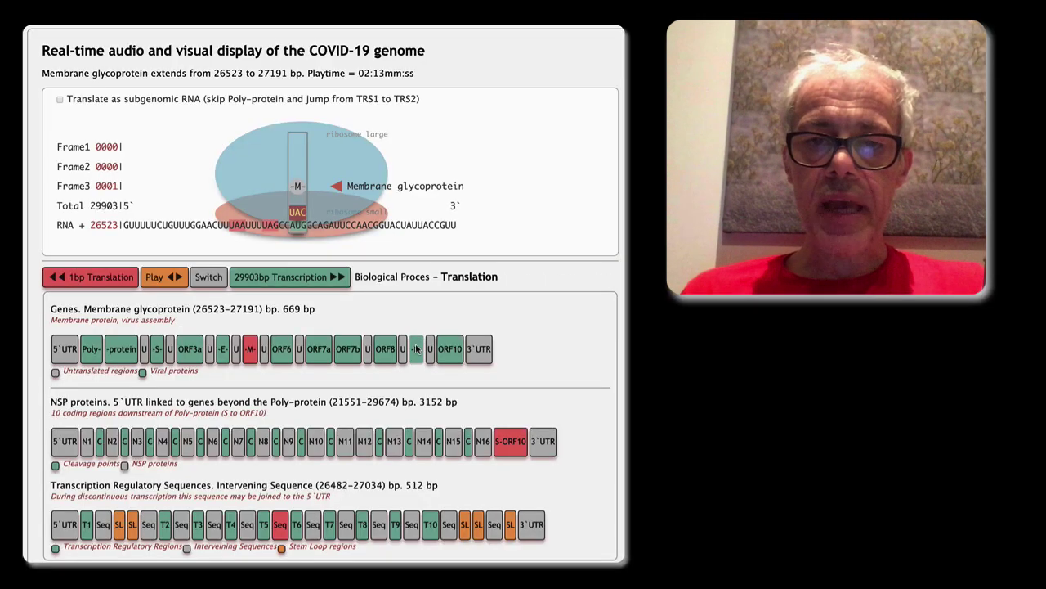
{"action": "left_click", "coordinate": [416, 349]}
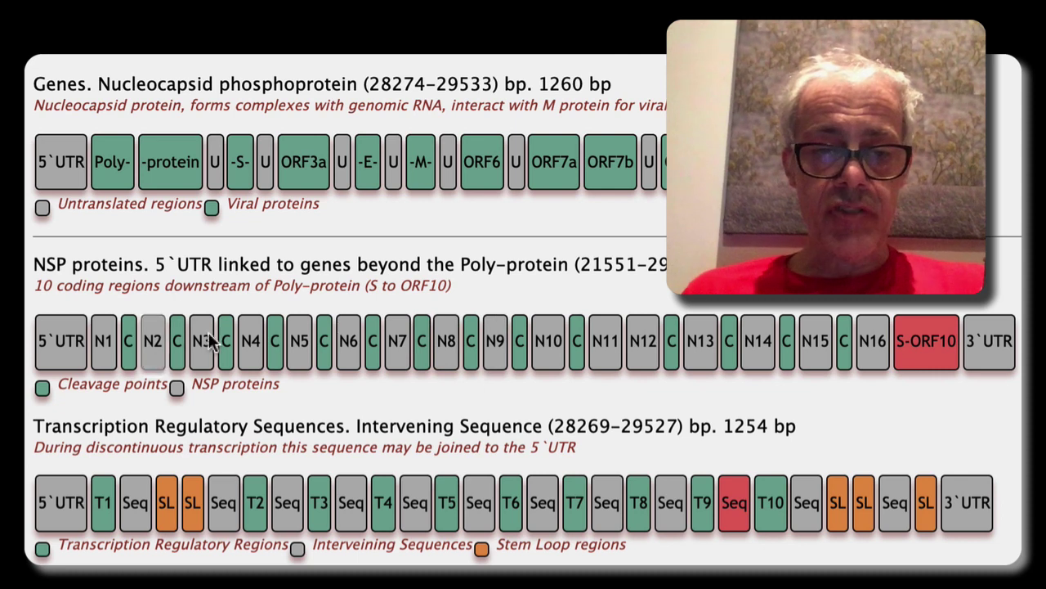
Step: Select NSP1, NSP5 and then NSP12 (13481–16234) in the NSP proteins row
{"action": "left_click", "coordinate": [103, 337]}
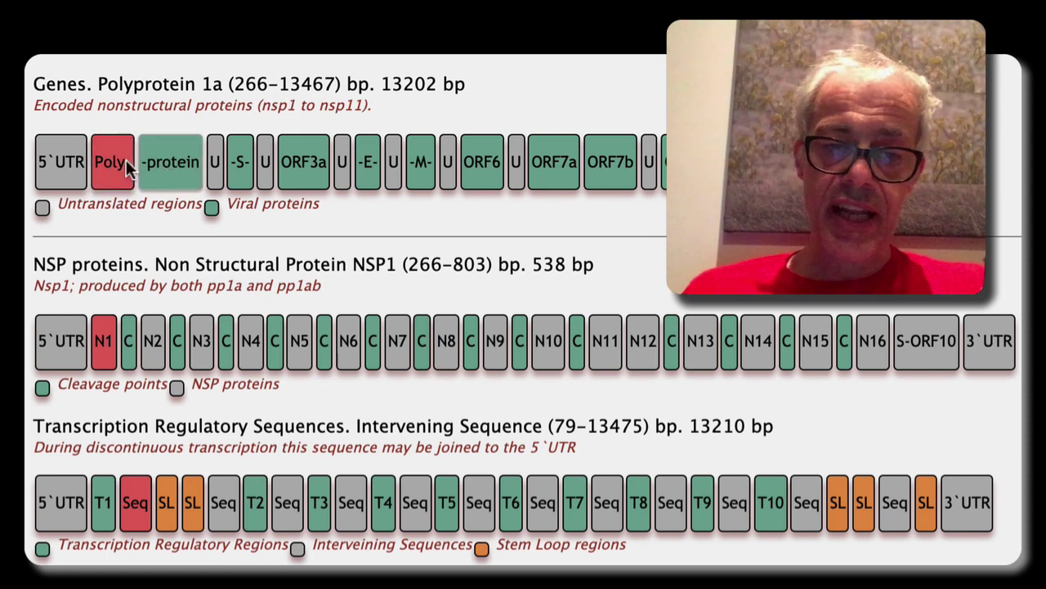
{"action": "left_click", "coordinate": [300, 337]}
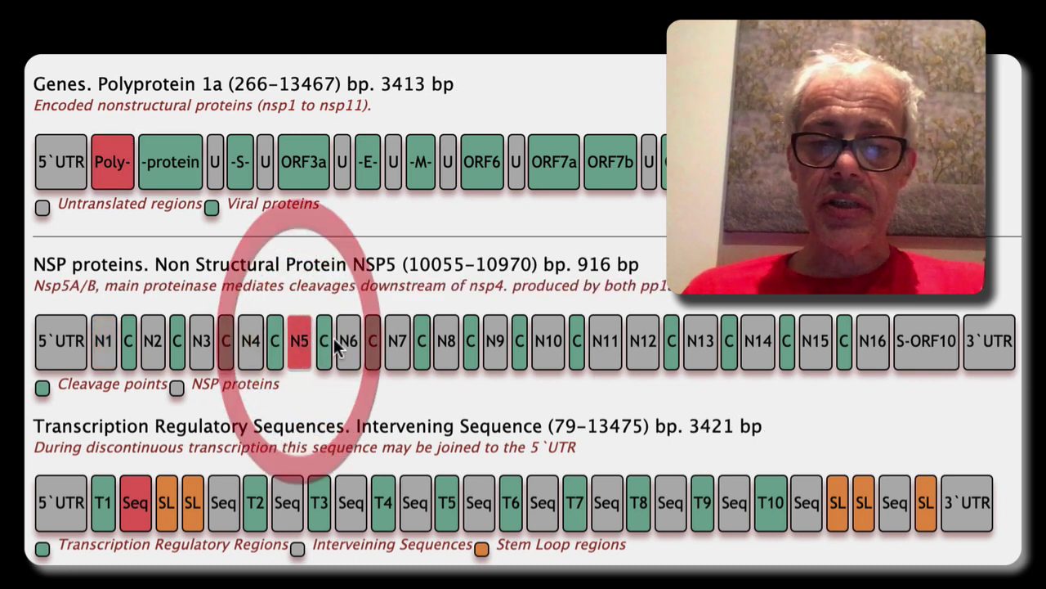
{"action": "left_click", "coordinate": [643, 342]}
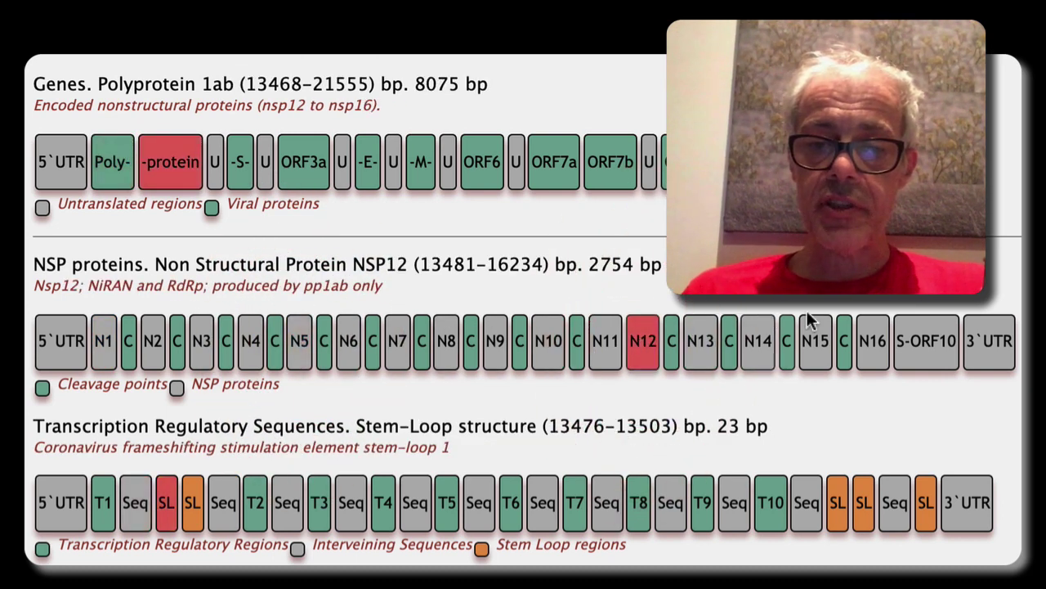